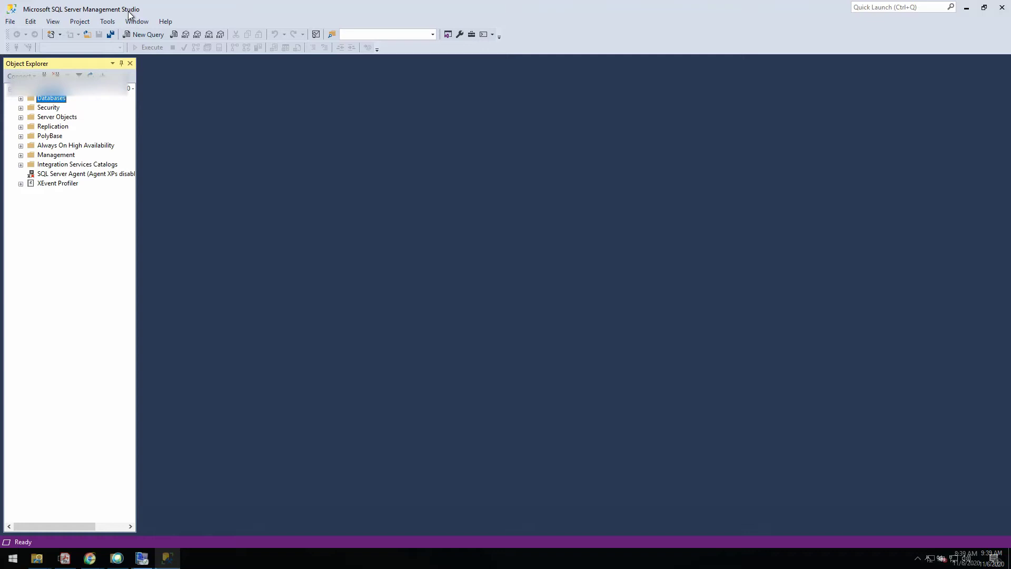
Step: Expand the Databases folder and bring up the Tasks menu for OneStream_NewLab1
click(20, 98)
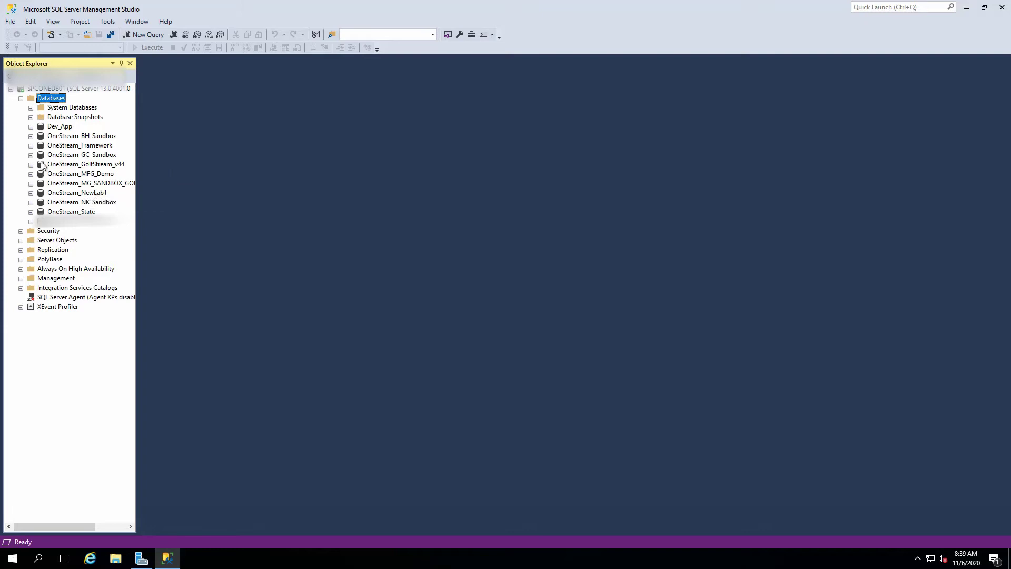
click(77, 195)
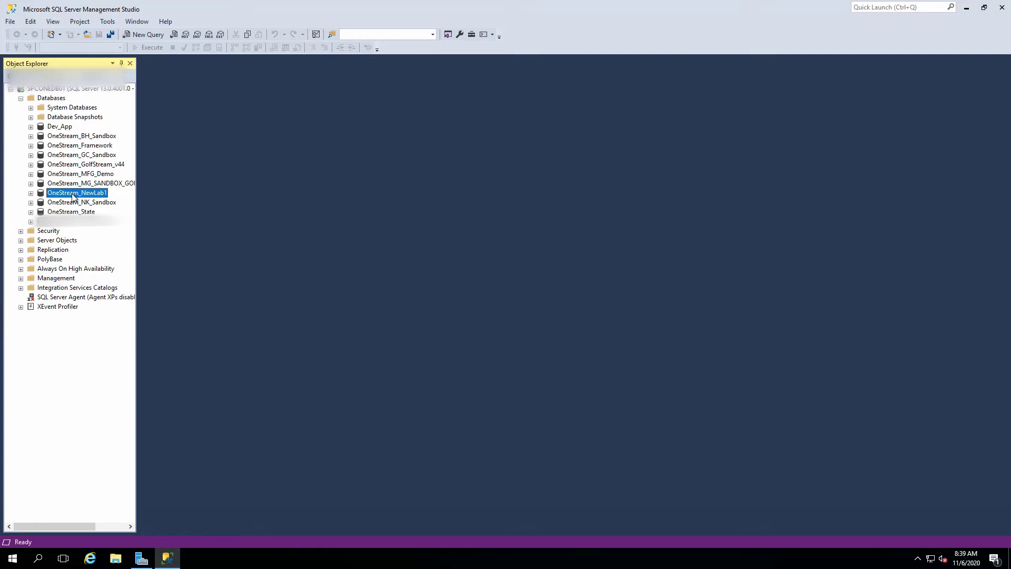
right_click(74, 197)
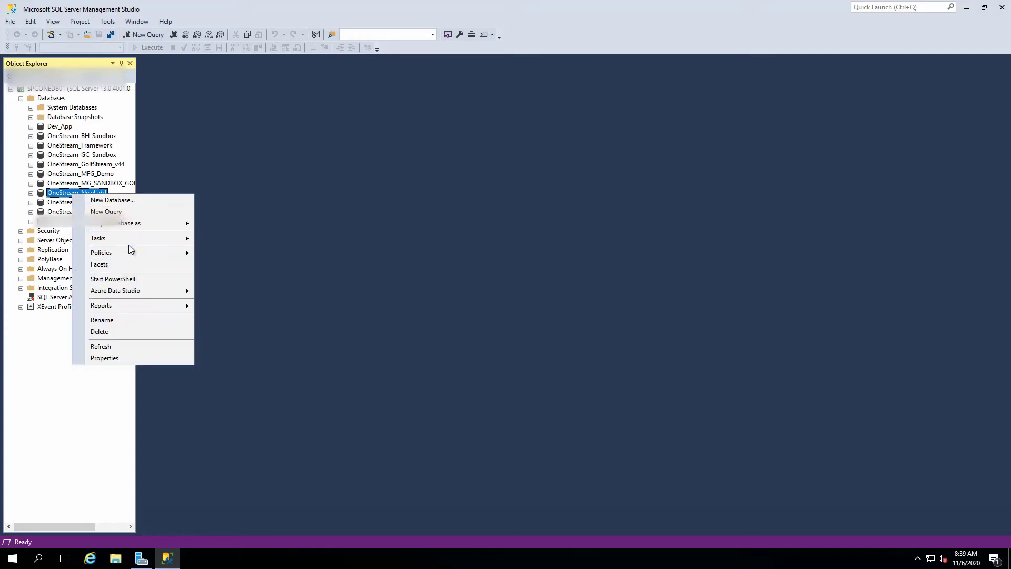
mouse_move(133, 238)
mouse_move(243, 242)
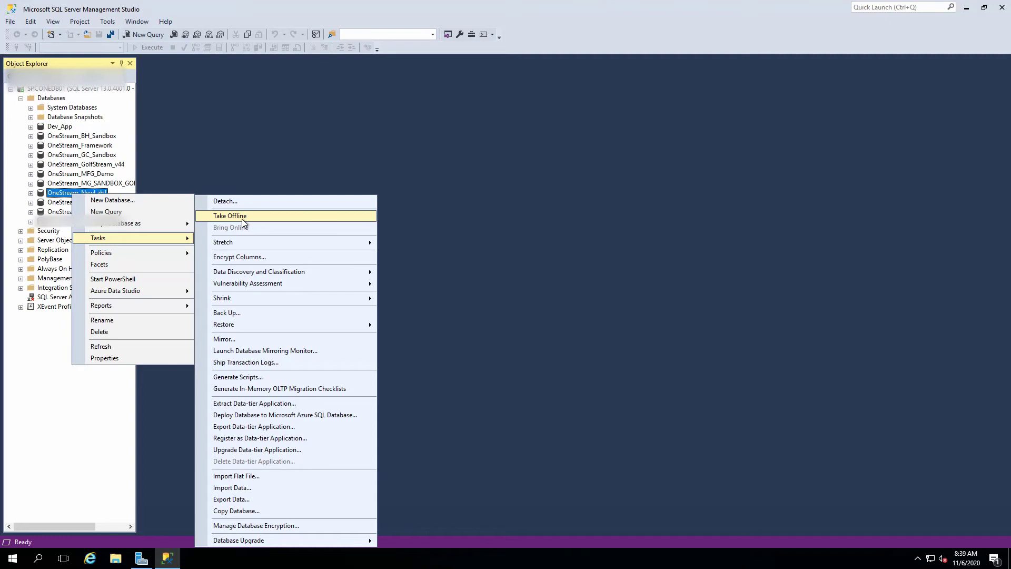
Step: Run a Full, copy-only backup of OneStream_NewLab1 and acknowledge the success message
click(236, 314)
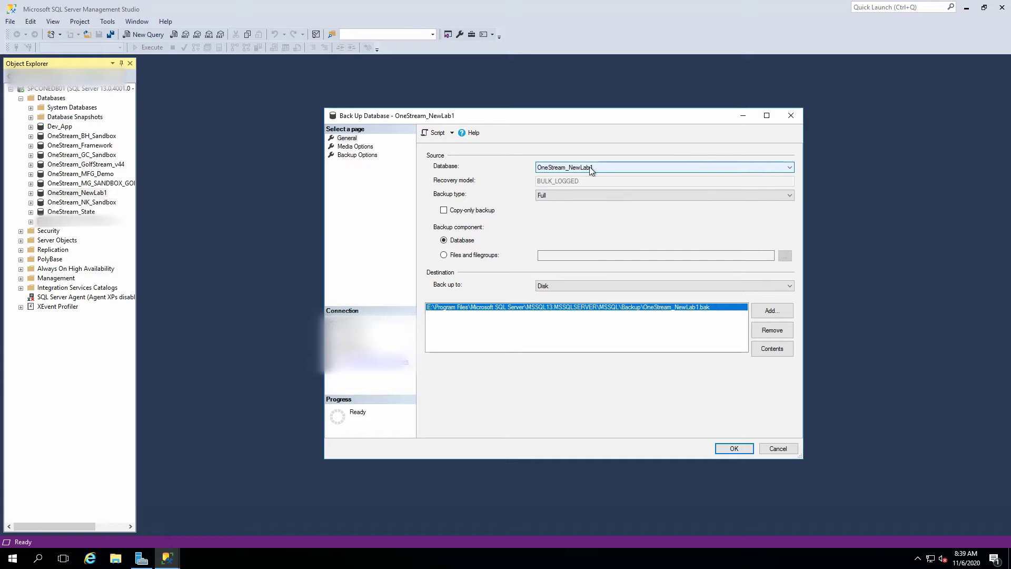
click(557, 195)
click(556, 198)
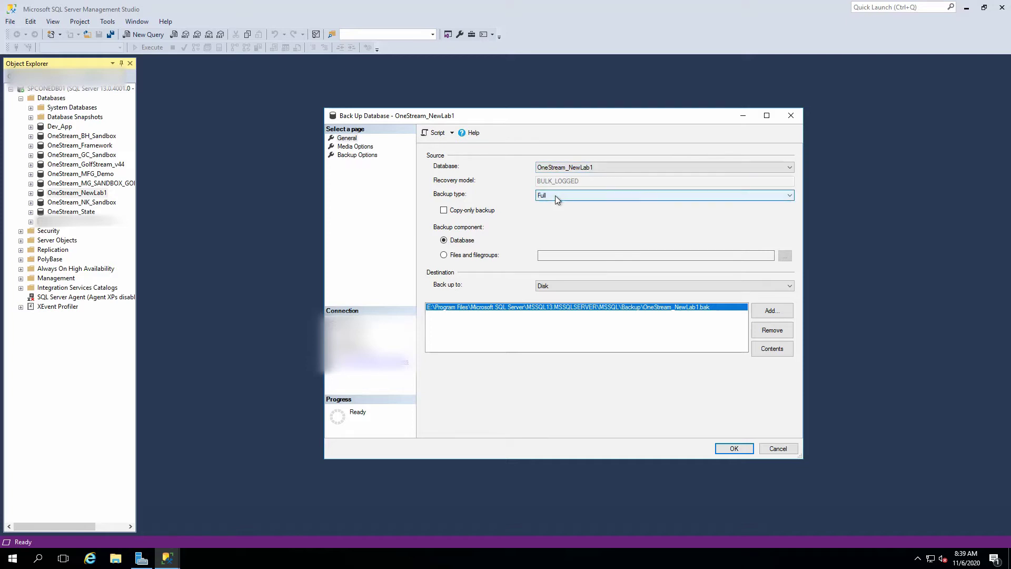
click(466, 215)
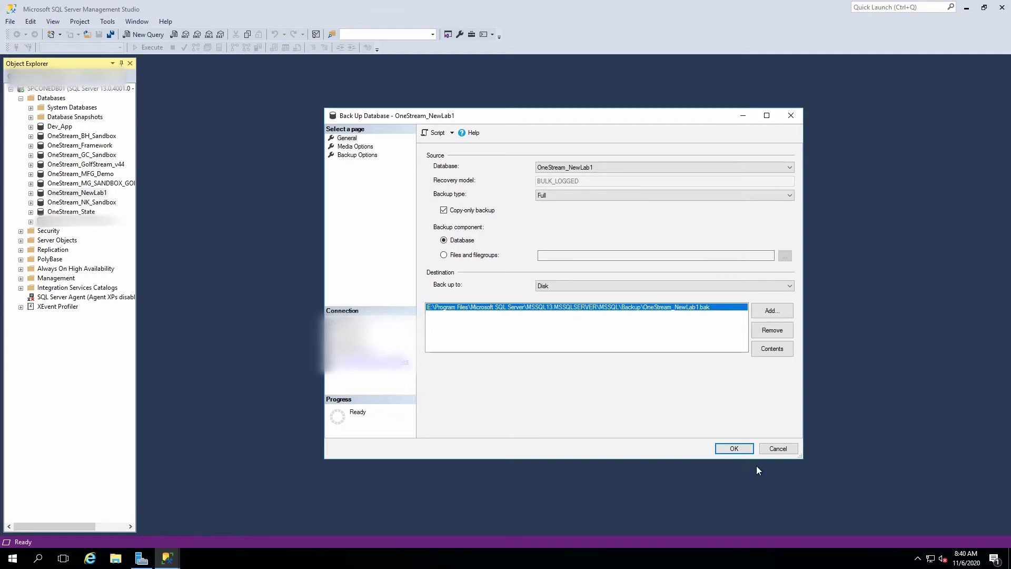
click(729, 448)
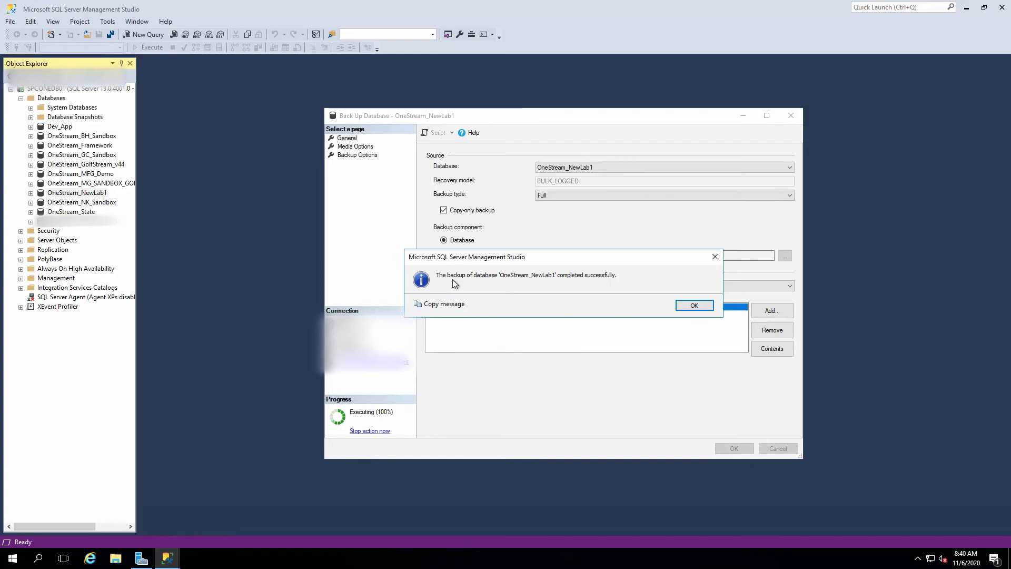
click(691, 306)
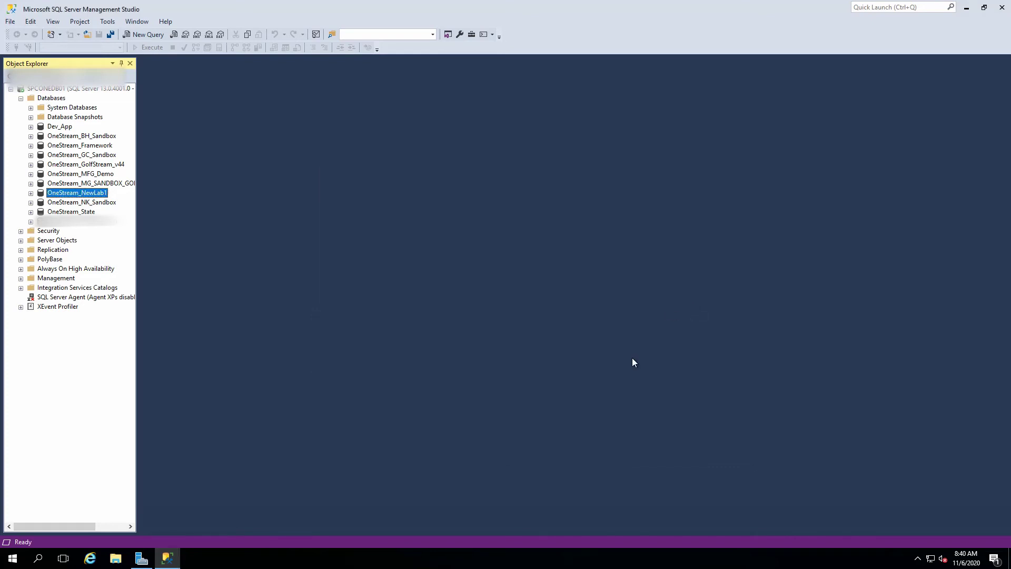
Step: Start a database restore using OneStream_NewLab1.bak as the backup device source
right_click(52, 99)
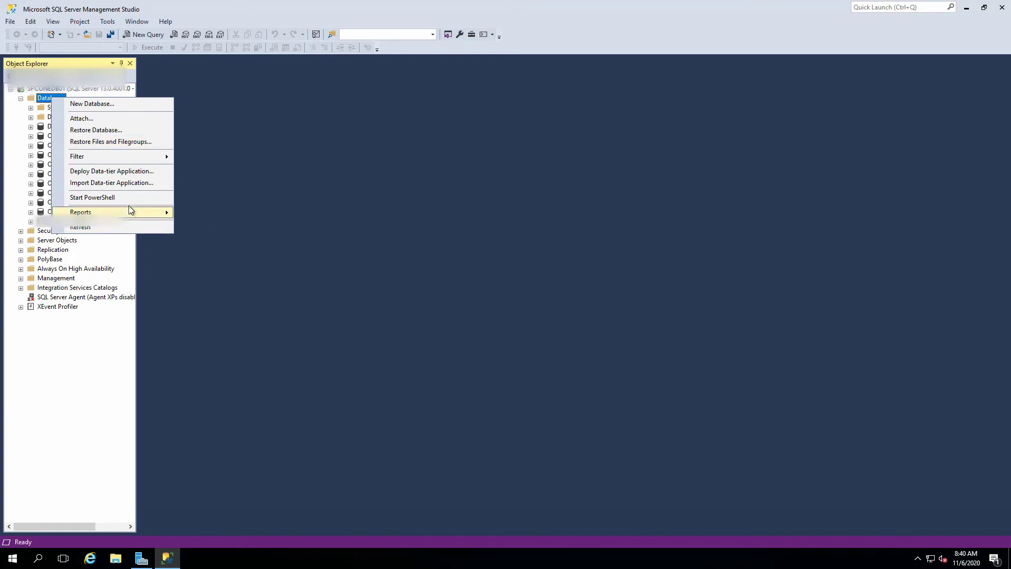
mouse_move(136, 154)
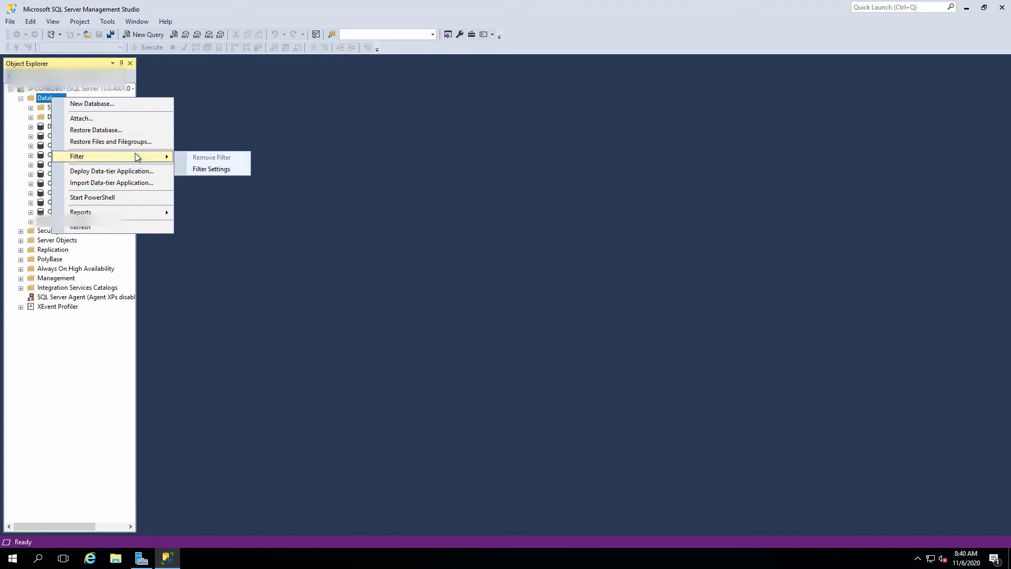
click(119, 128)
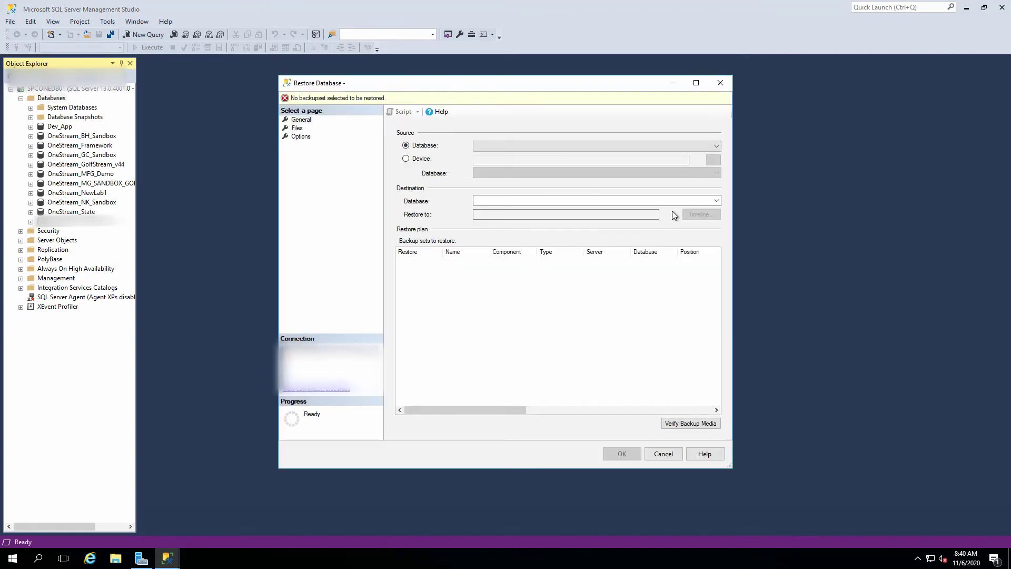
click(406, 159)
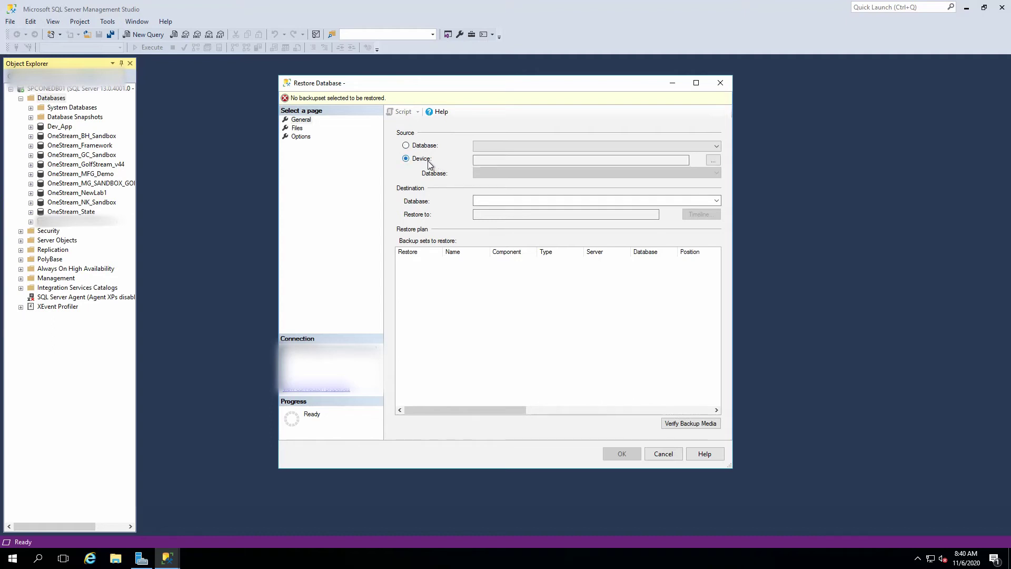
click(713, 160)
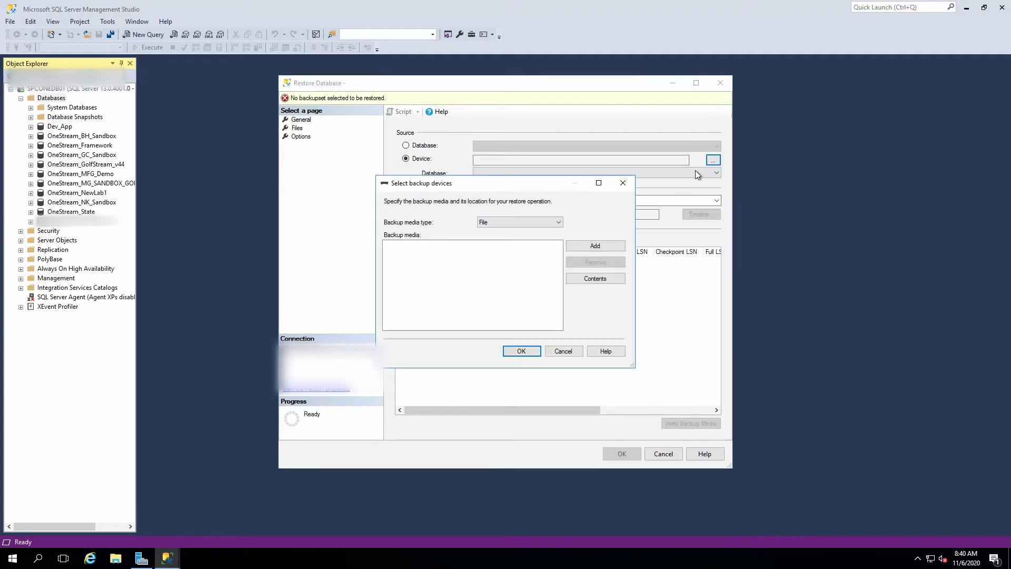
click(594, 247)
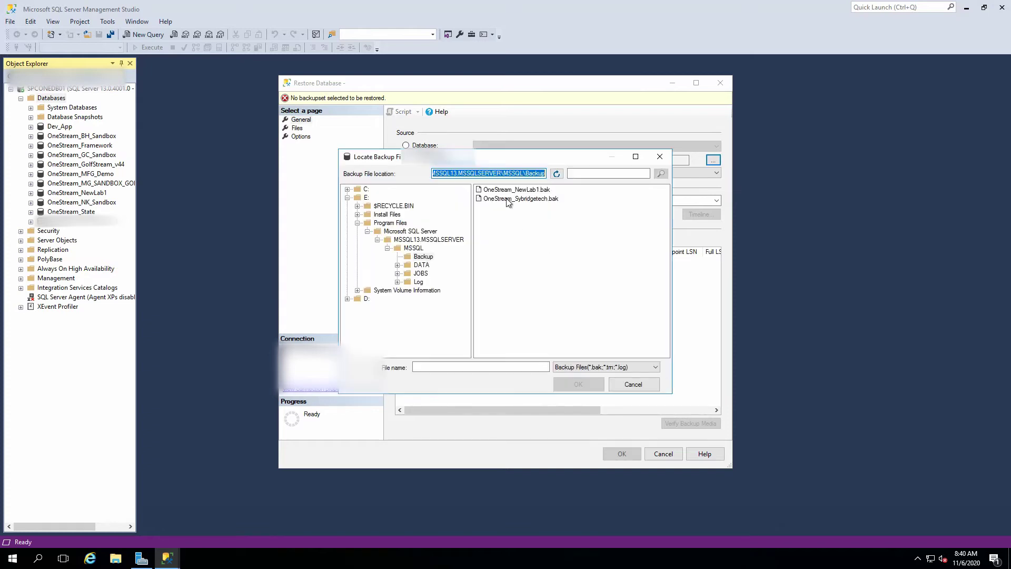
click(509, 190)
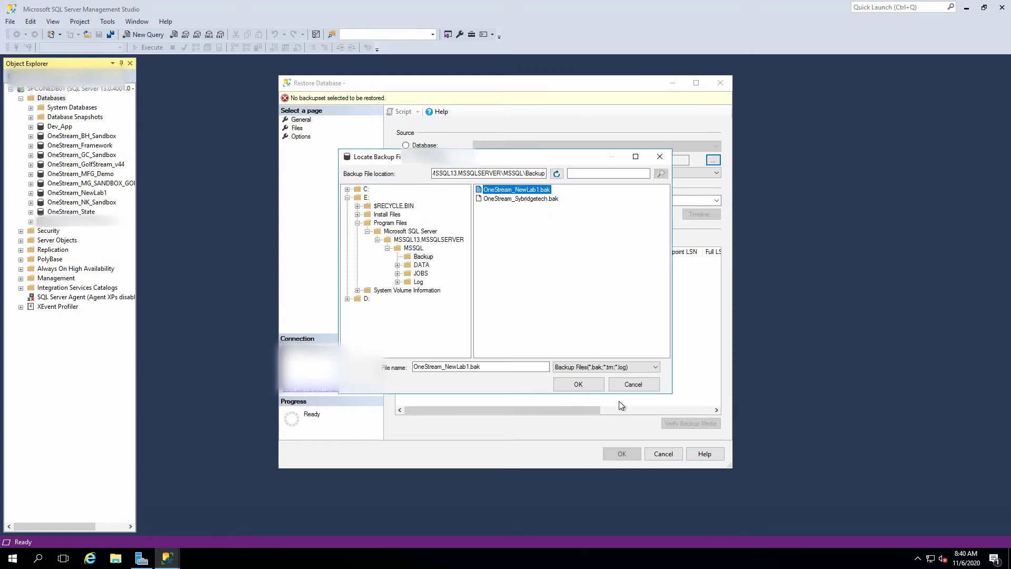
click(587, 387)
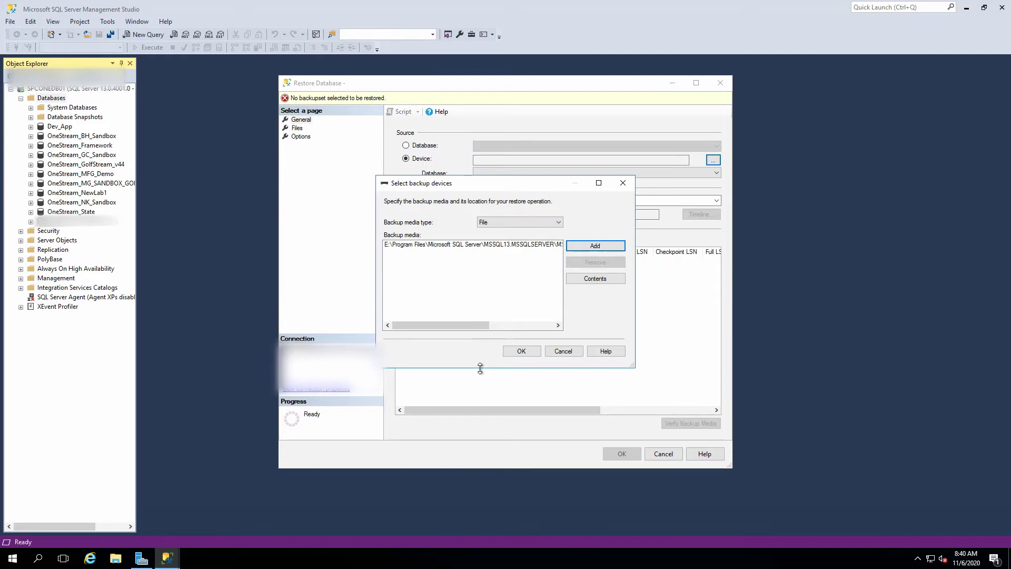
click(522, 352)
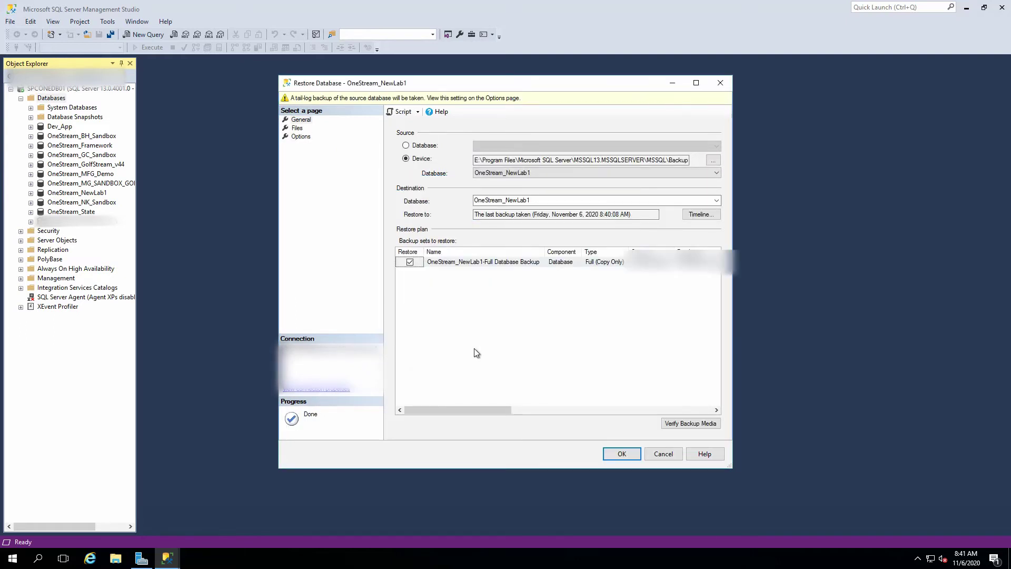
Step: Change the restore's destination database name to OneStream_NewLab2
click(543, 200)
click(544, 200)
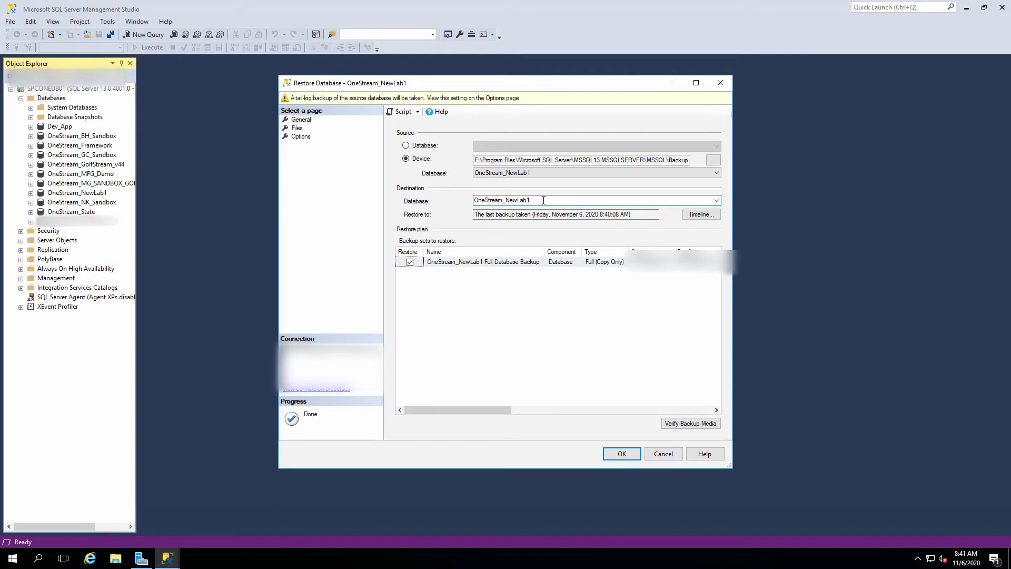
key(BackSpace)
Step: In restore Options, turn off the tail-log backup and close existing connections
click(300, 136)
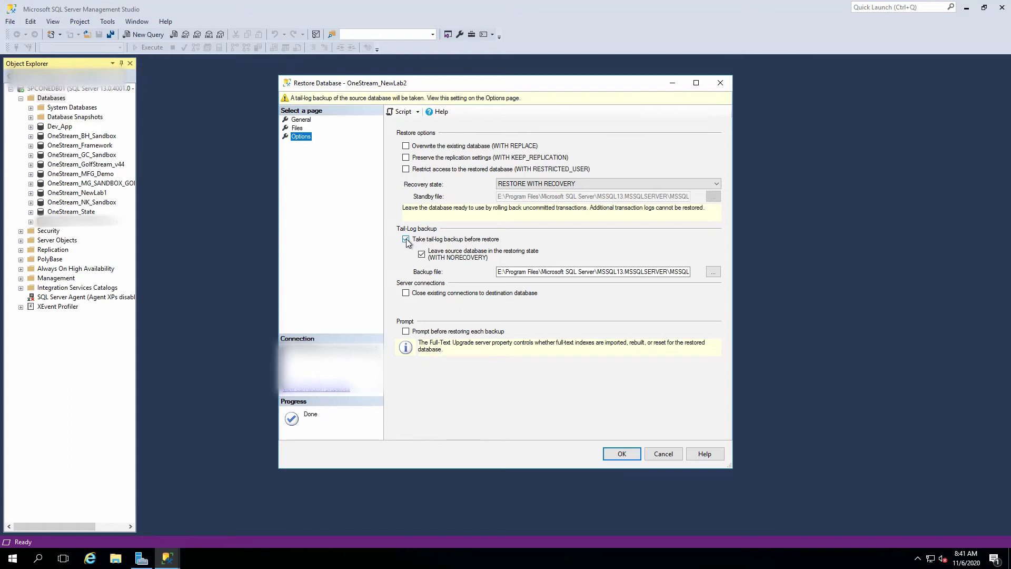
click(405, 240)
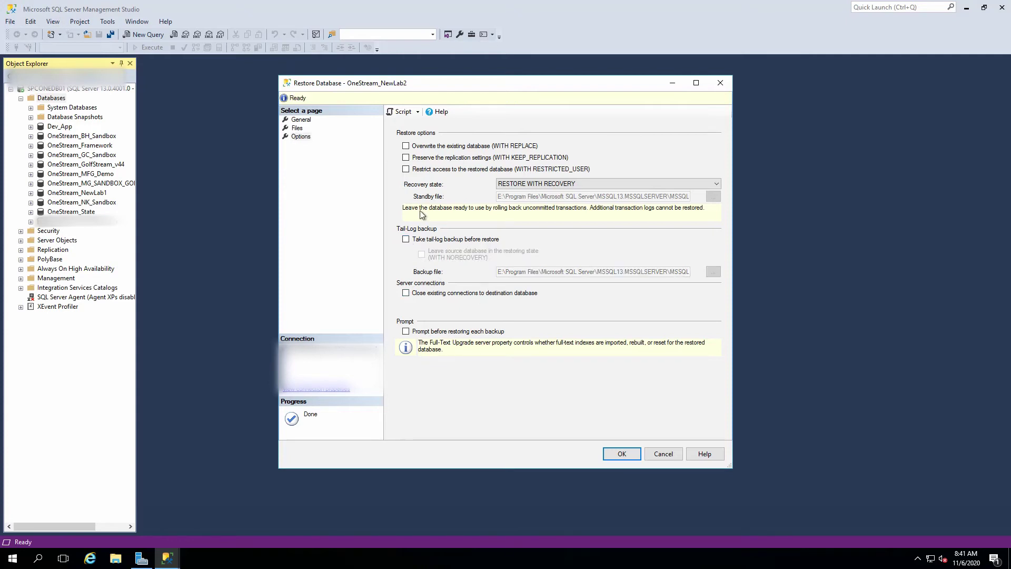
click(405, 293)
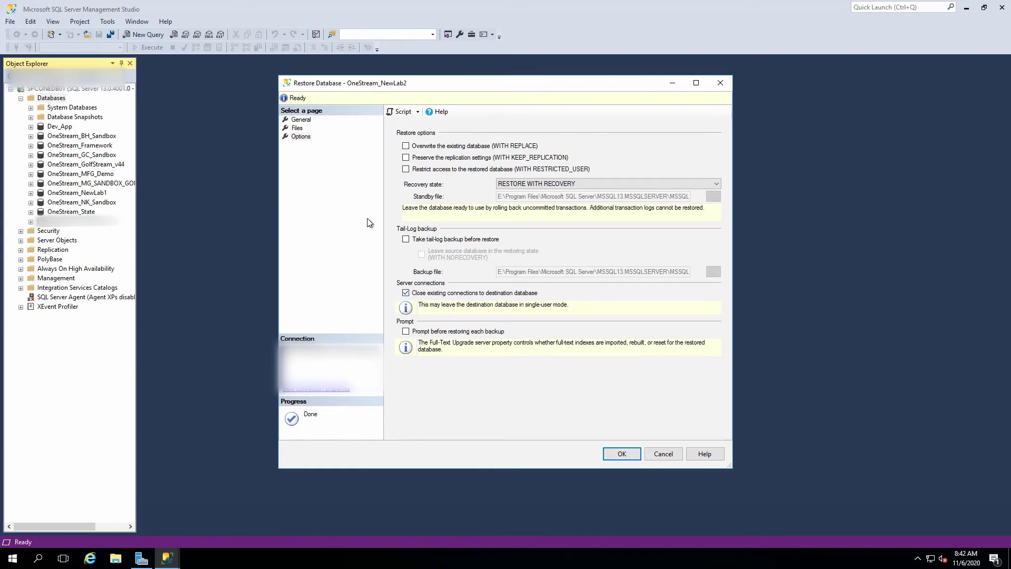
Step: Run the restore to OneStream_NewLab2 and acknowledge the success message
click(629, 456)
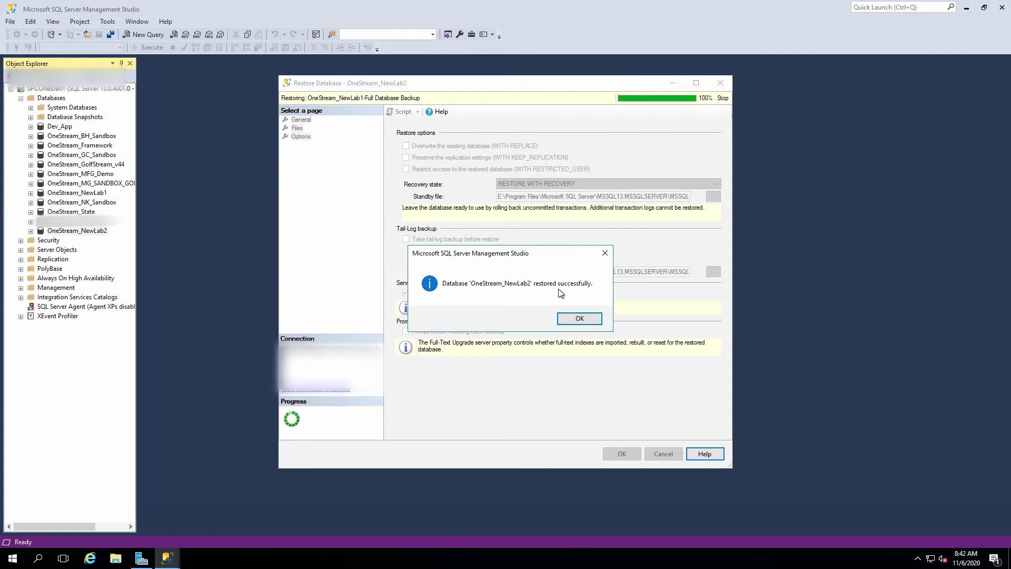
click(573, 318)
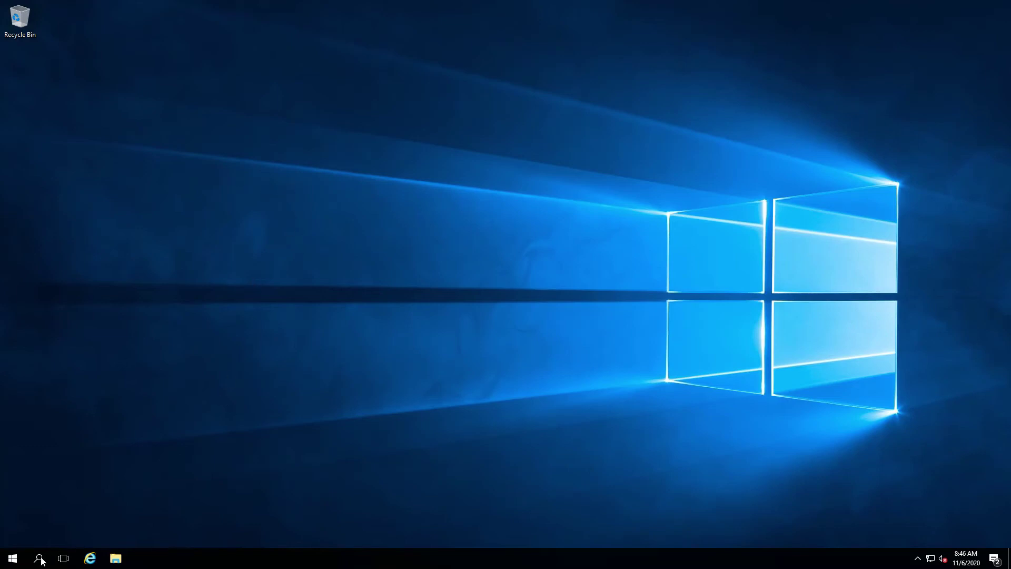
Step: Launch OneStream Database Configuration Utility from the Start menu's Most used list
click(12, 561)
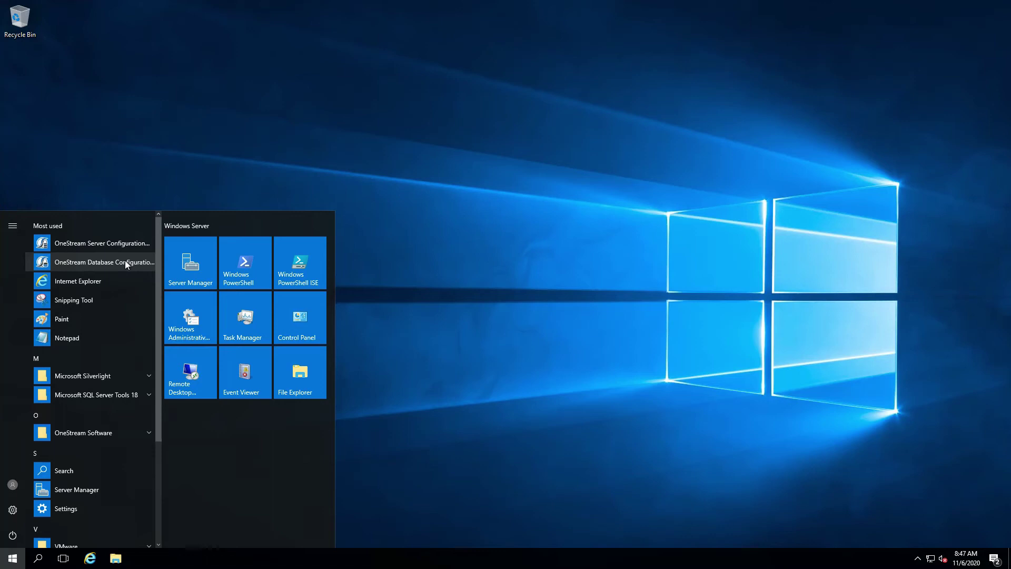
click(127, 262)
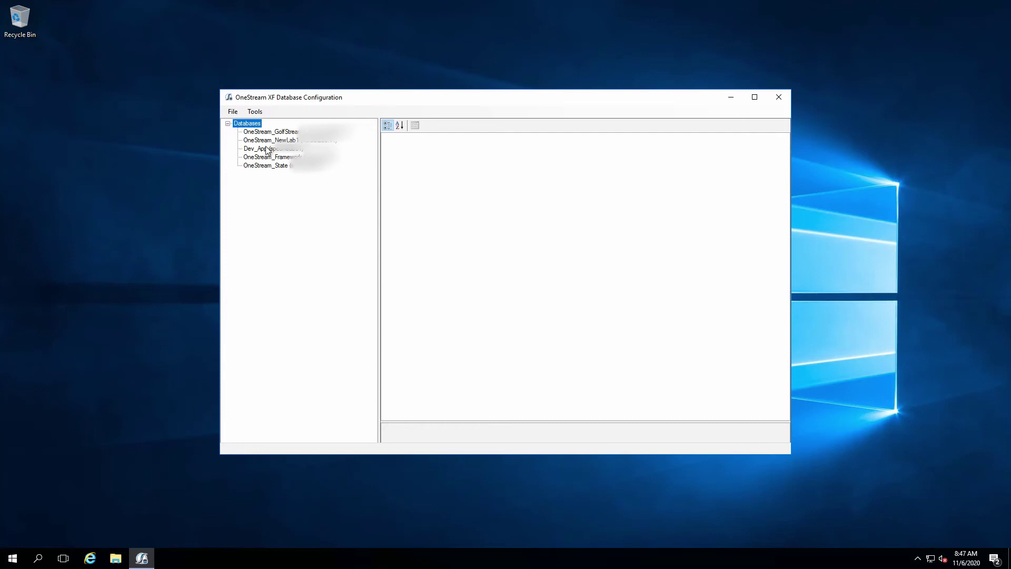
Step: Add a connection to OneStream_NewLab2 on the pasted server, test it successfully, and save it
right_click(244, 124)
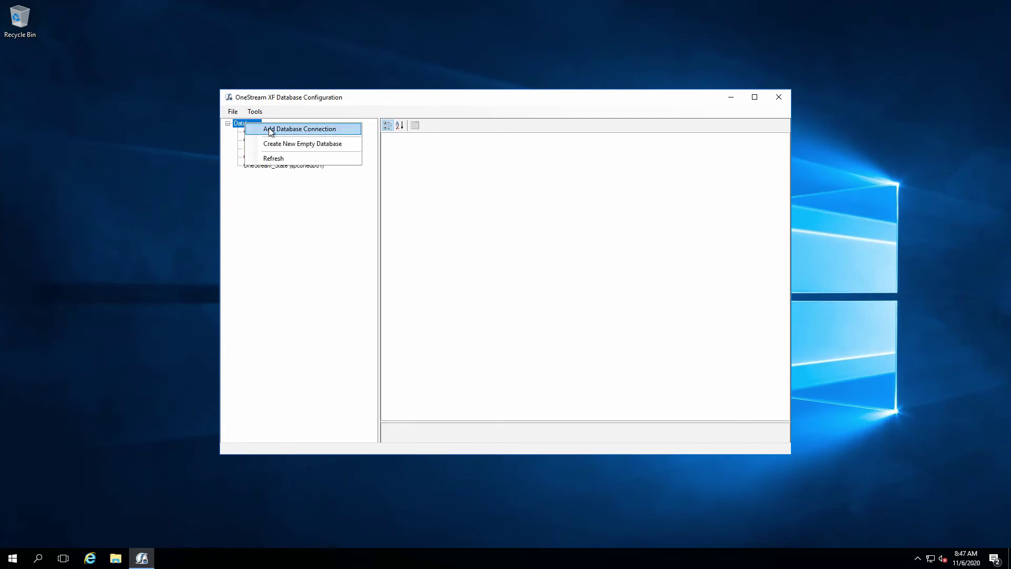
click(270, 131)
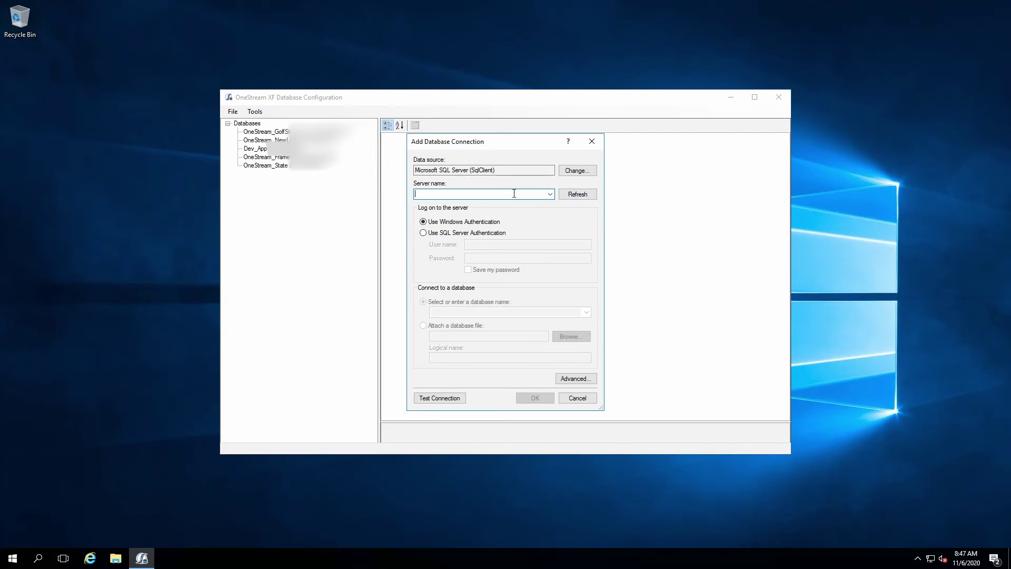
key(ctrl+v)
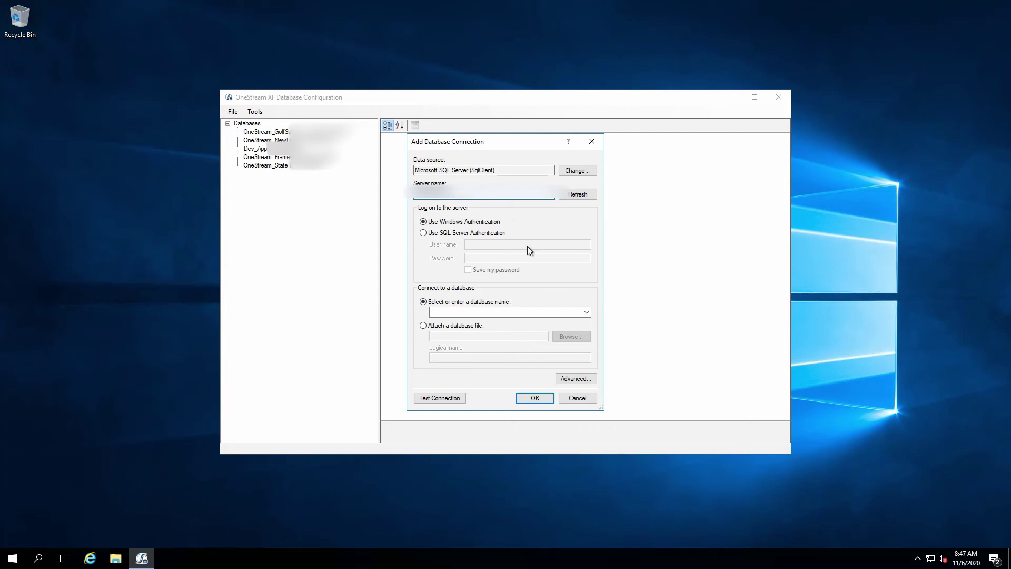
click(577, 314)
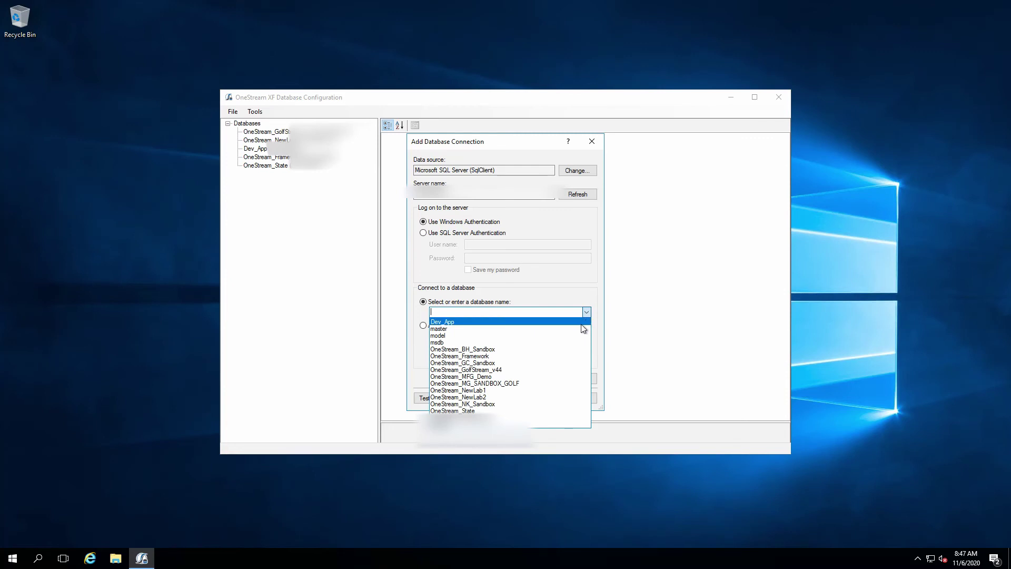
click(503, 396)
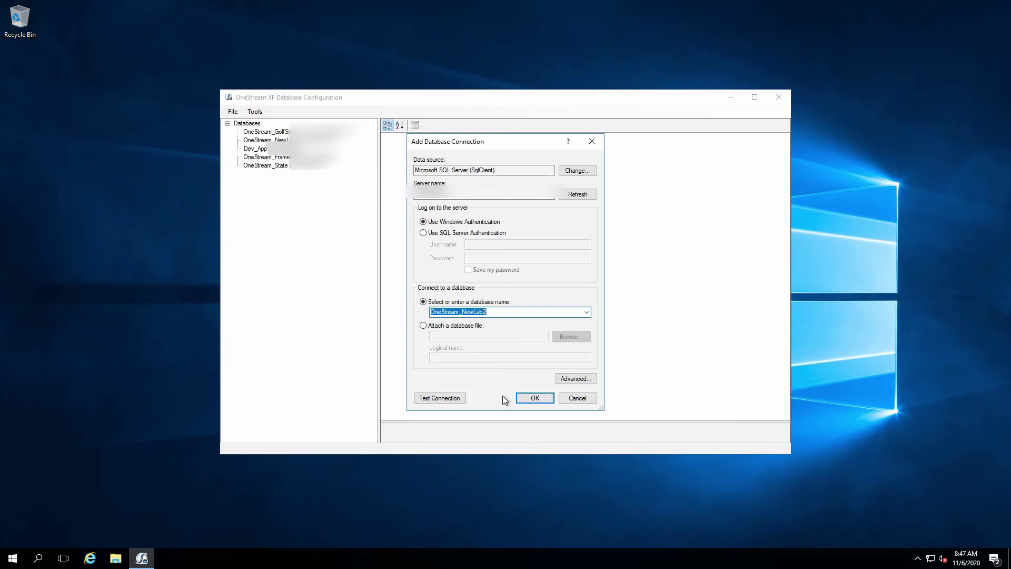
click(443, 398)
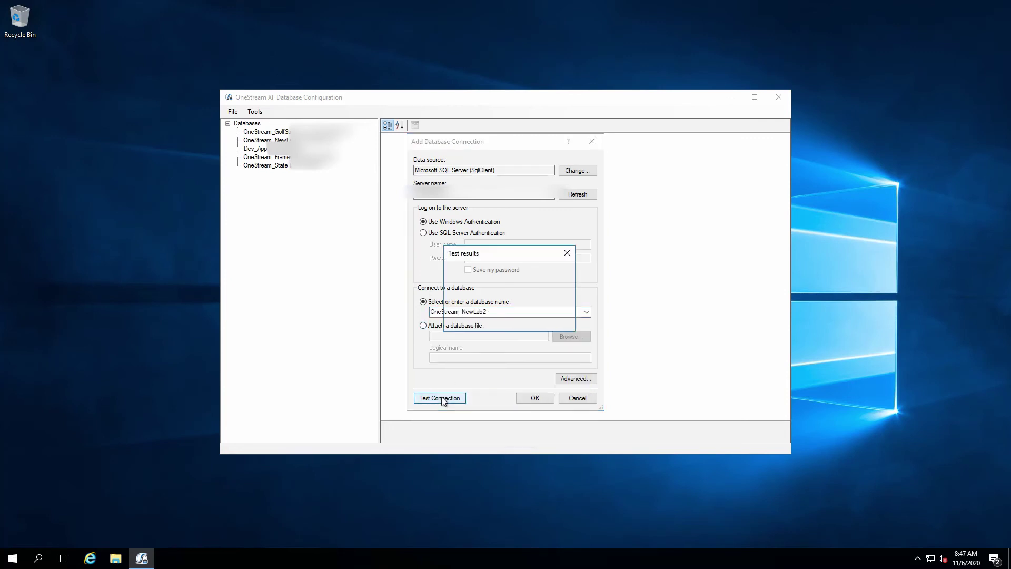
click(543, 317)
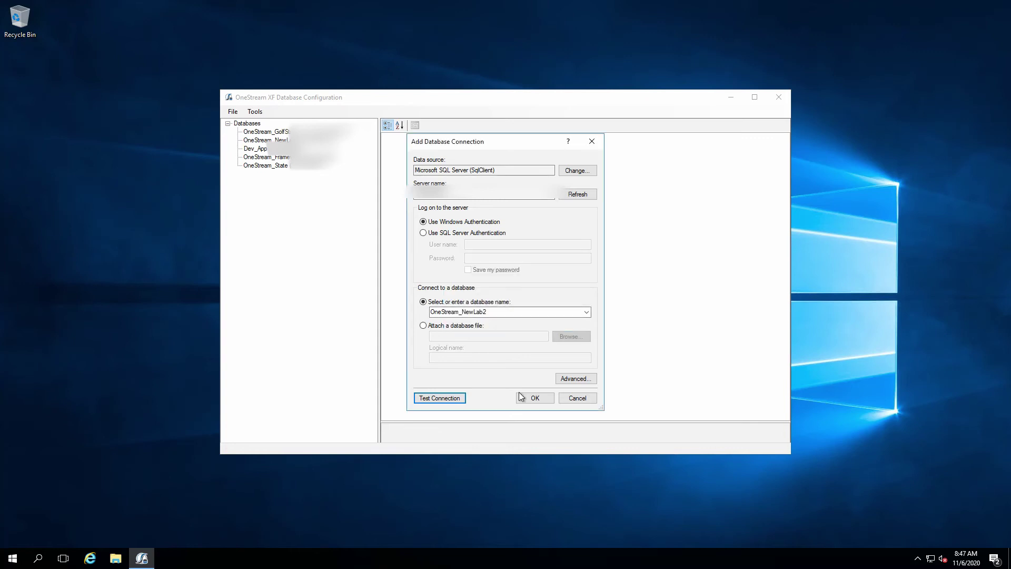
click(534, 399)
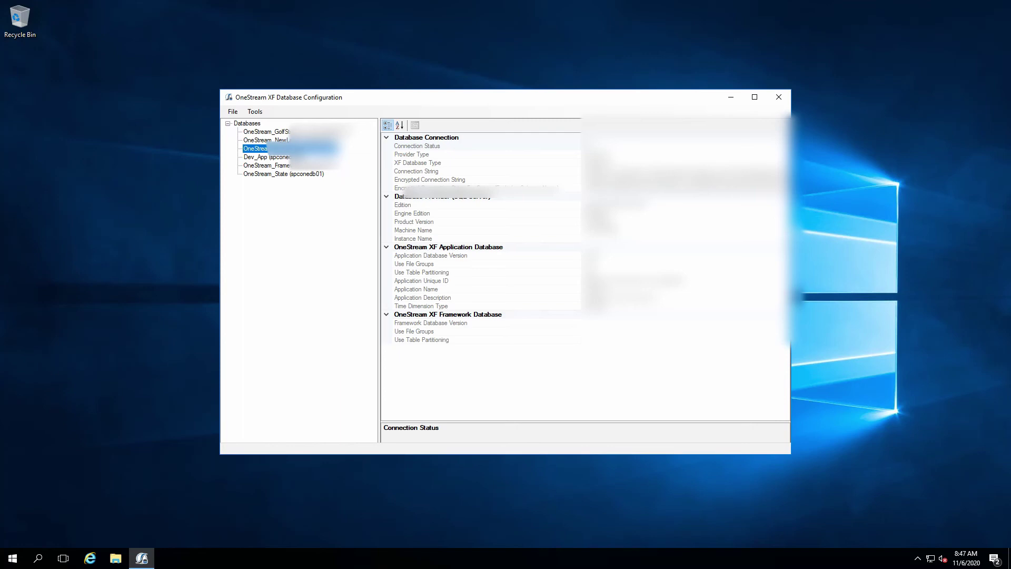
Step: Rename the OneStream_NewLab2 application to NewLab2 with description 'OneStream Lab Environment 2'
right_click(292, 150)
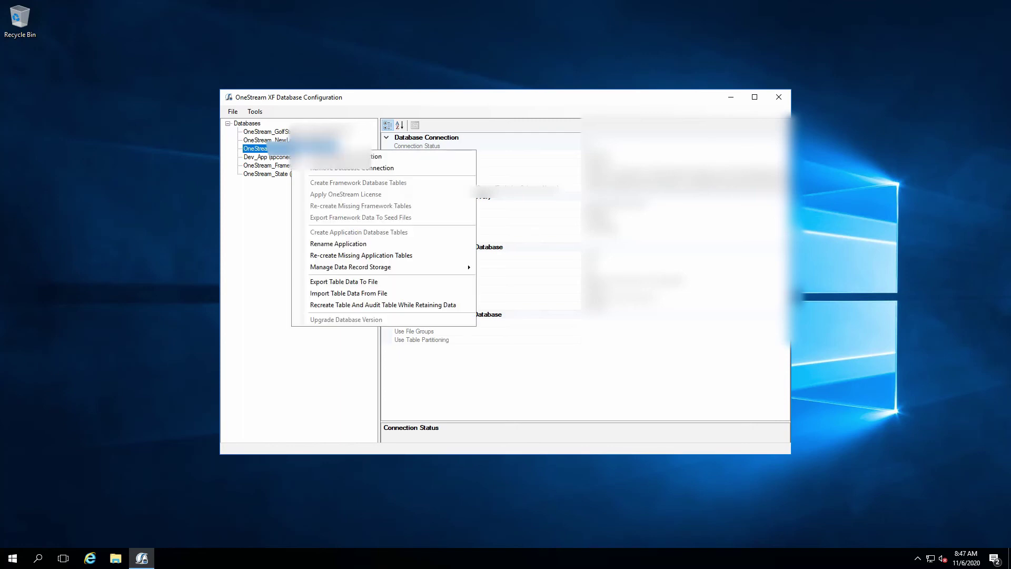
click(339, 244)
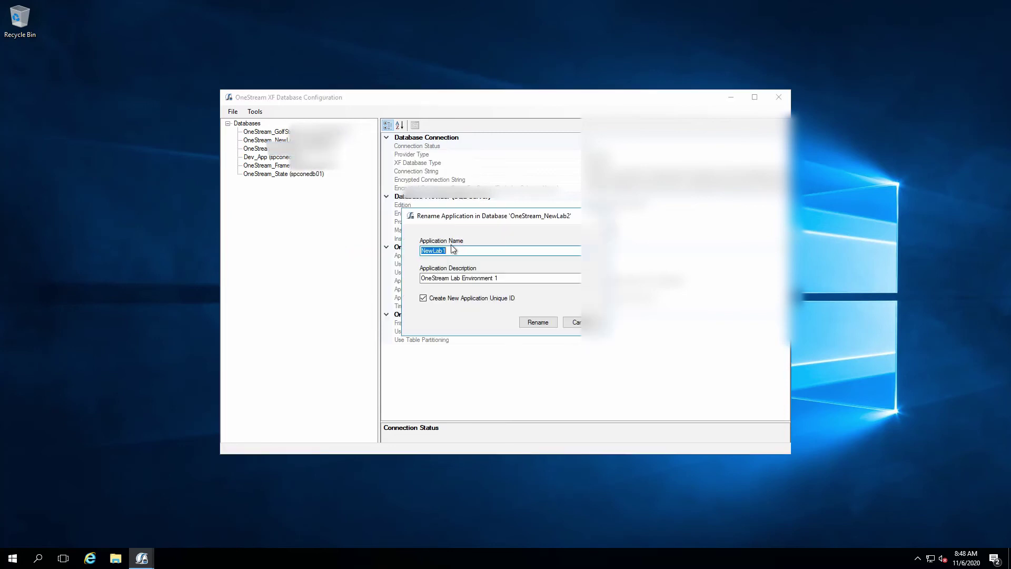
click(458, 252)
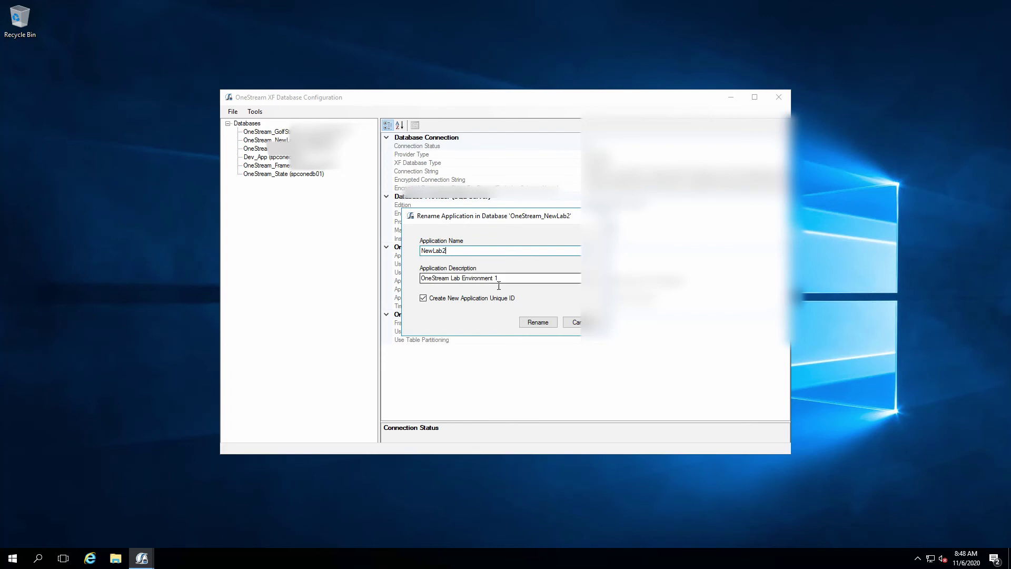
click(519, 284)
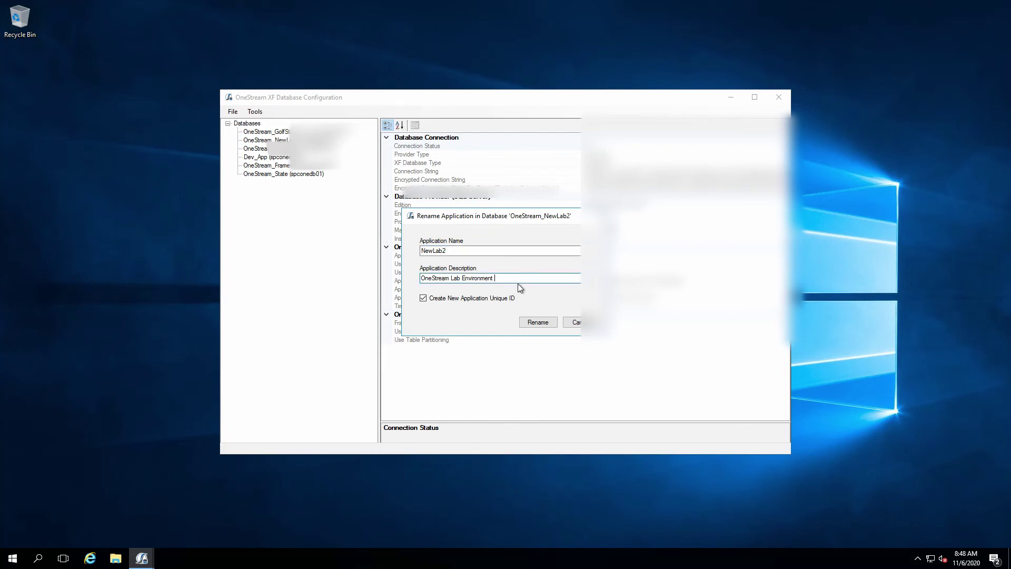
click(536, 323)
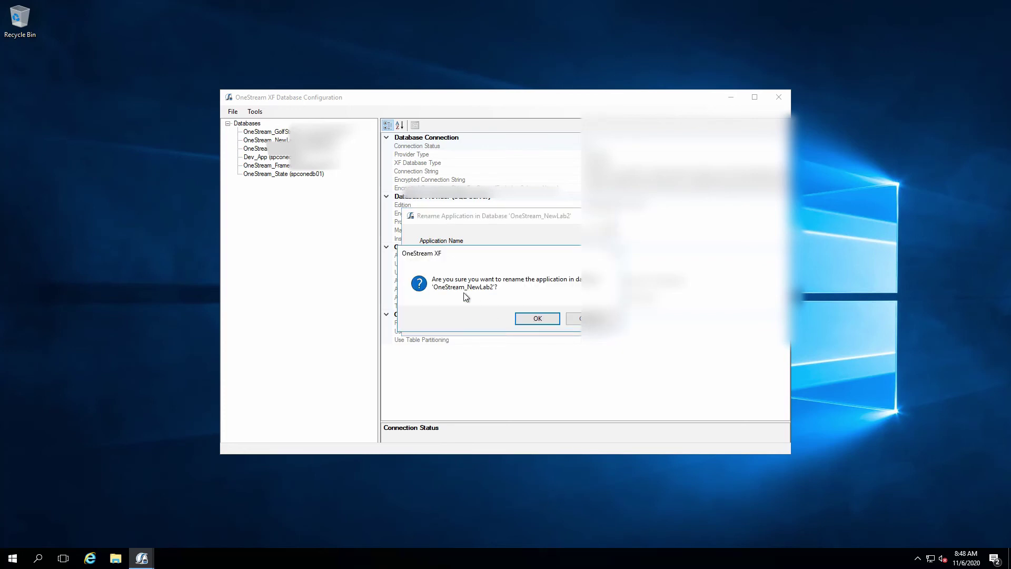
click(535, 319)
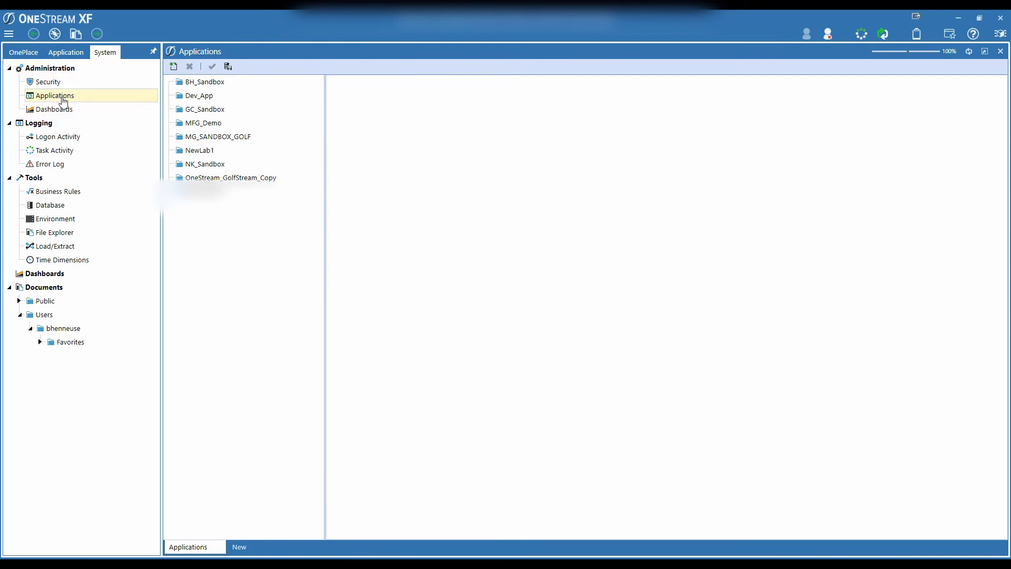
Step: Create an application reference to schema OneStream_NewLab2 on OneStream Database Server, then select NewLab2
click(173, 67)
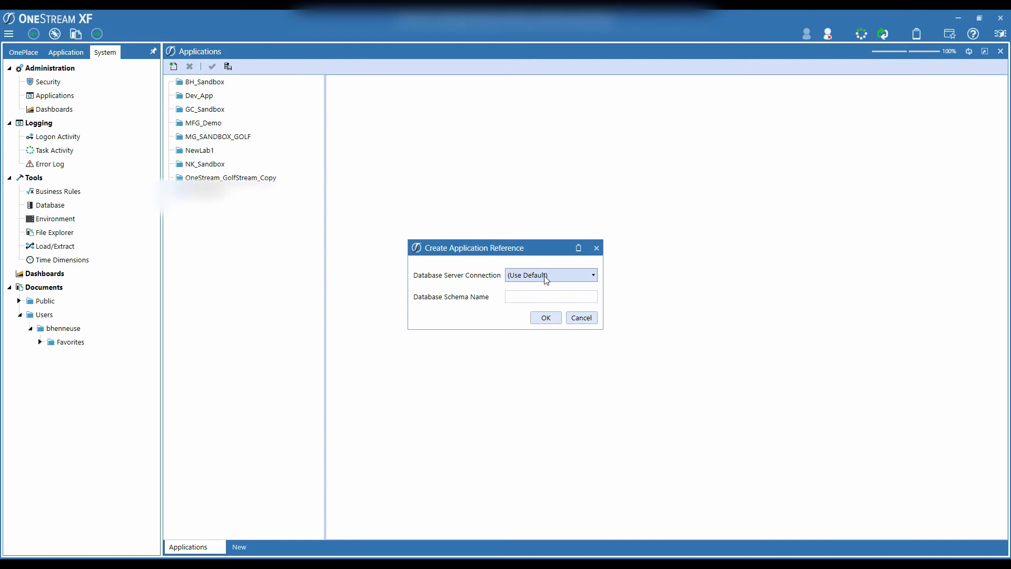
click(547, 275)
click(543, 298)
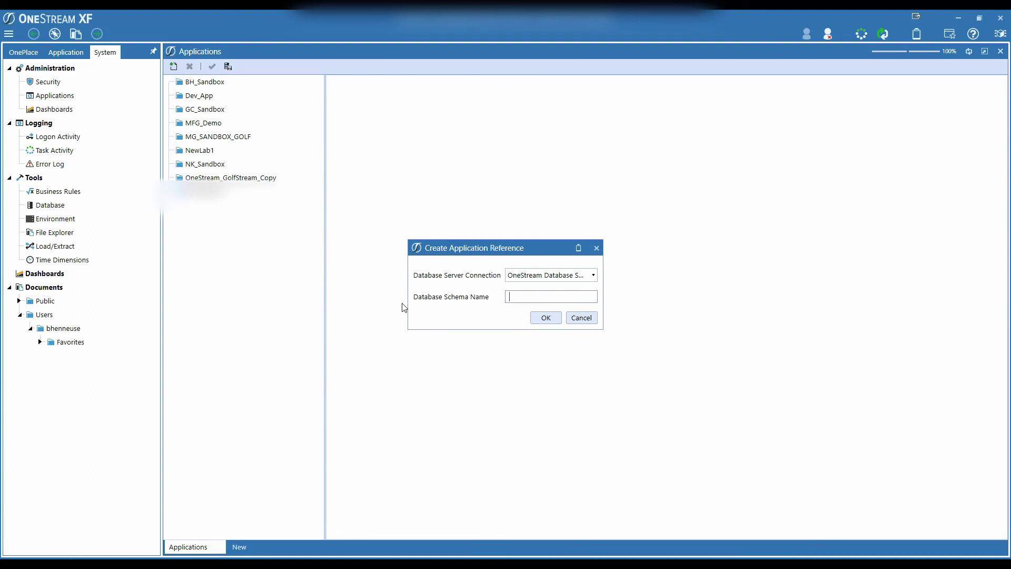
text(OneStream_NewLab2)
click(545, 318)
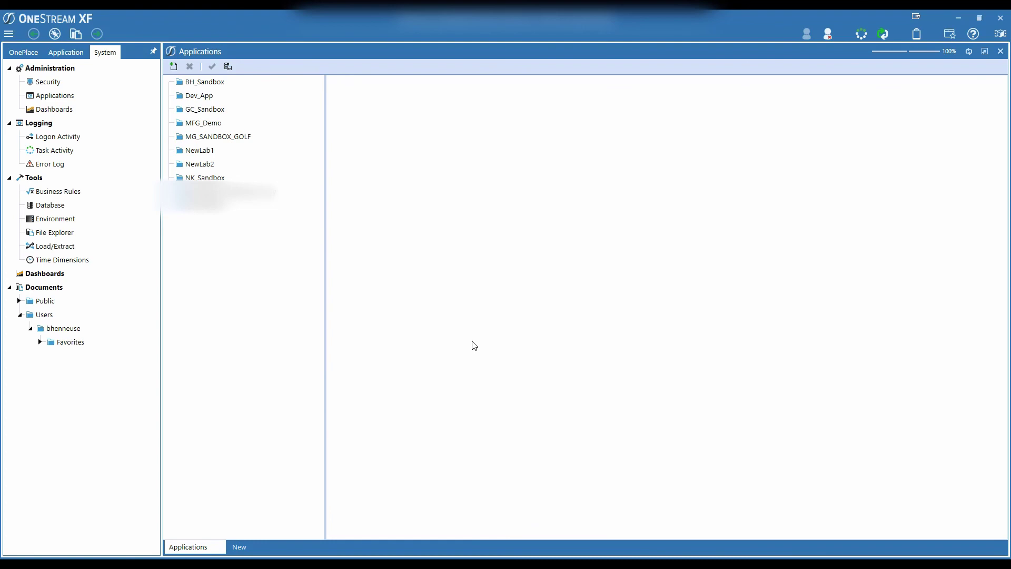
click(210, 165)
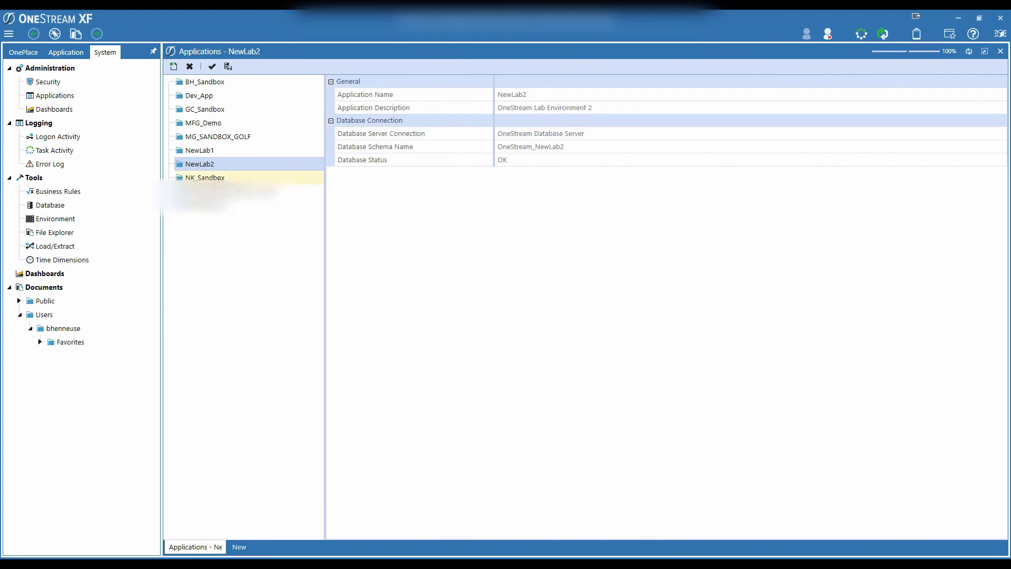
Step: Use Change Application to log back on and open the NewLab2 application
click(828, 34)
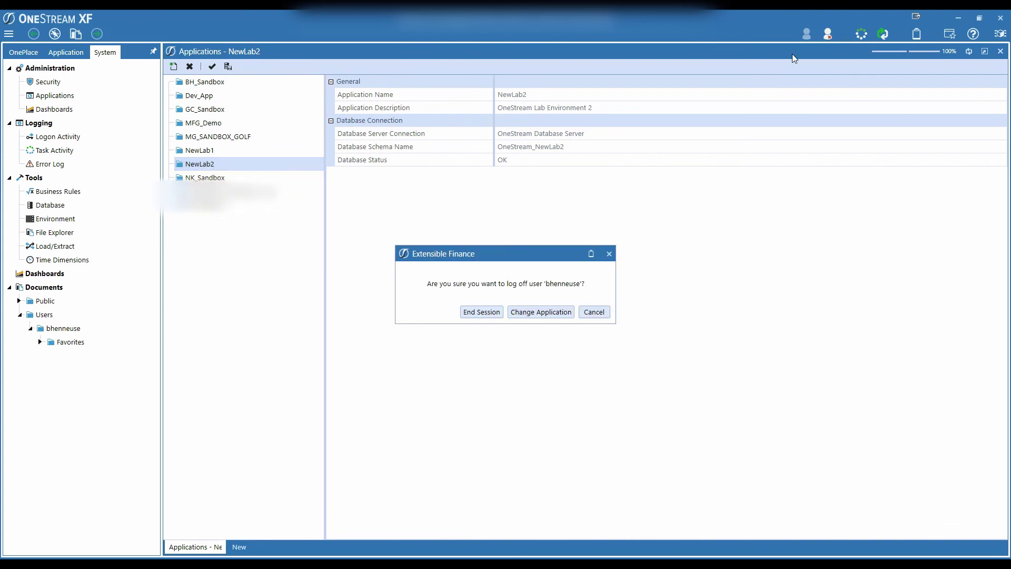
click(528, 312)
click(26, 223)
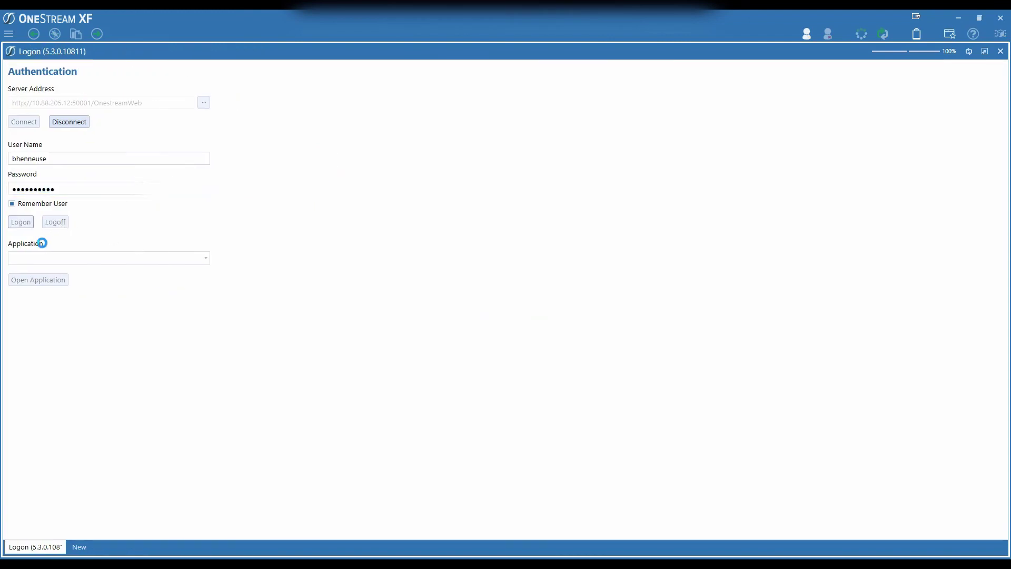
click(114, 260)
scroll(82, 300, up, 1)
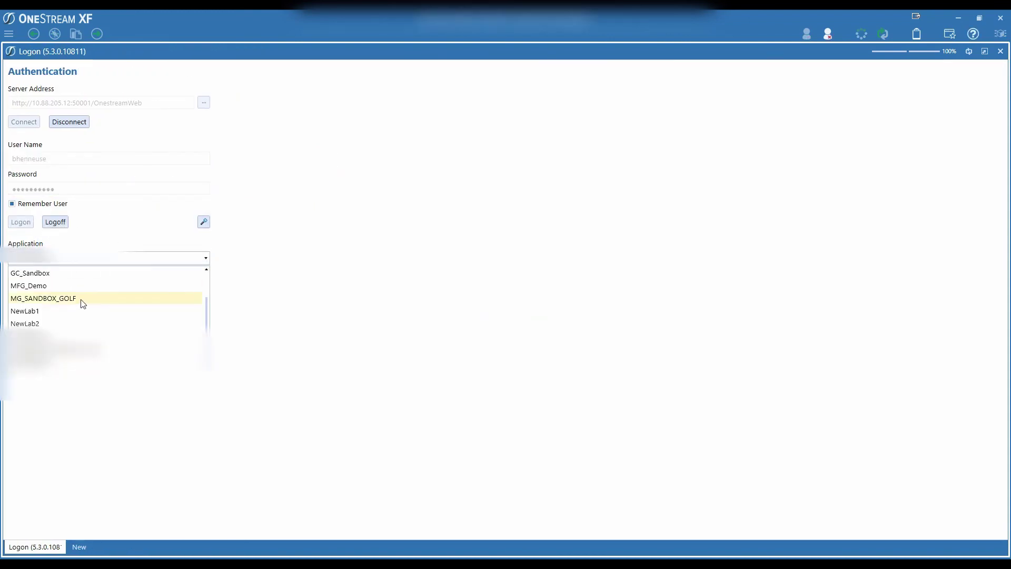
click(63, 323)
click(42, 281)
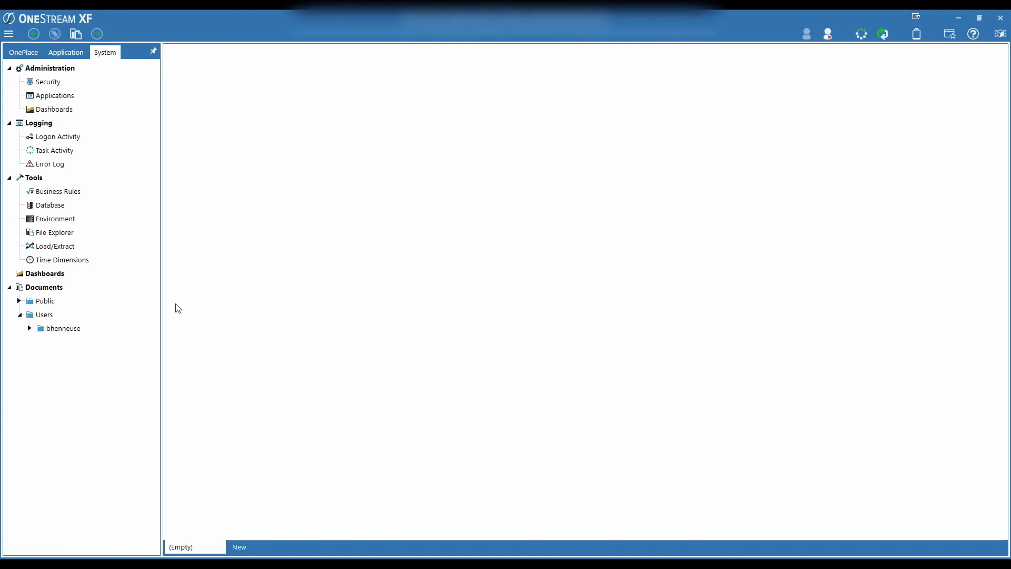